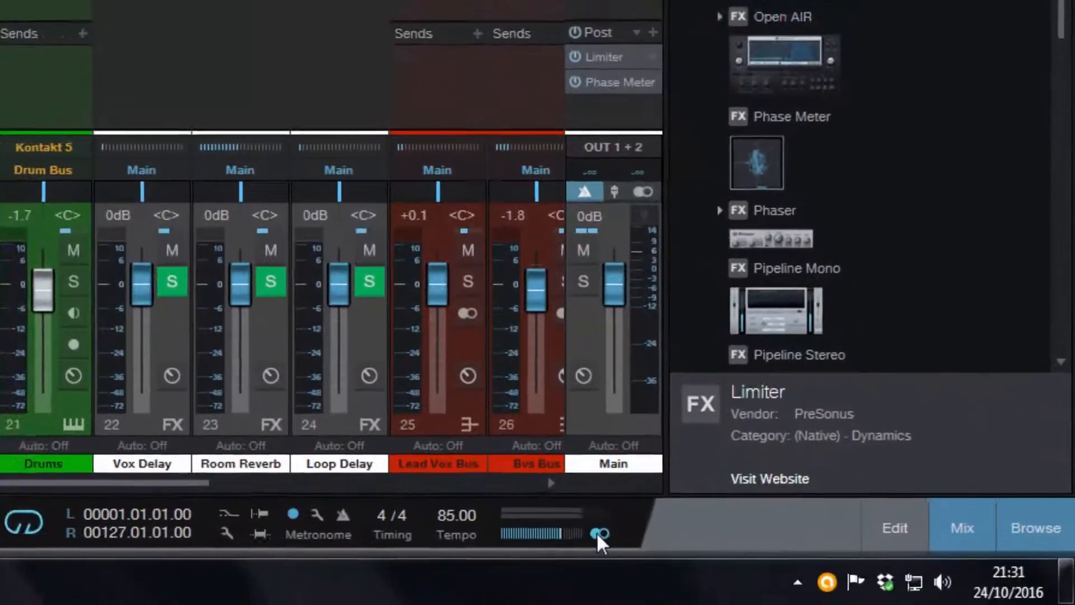
Step: Switch the main output to mono and back to stereo
{"action": "left_click", "coordinate": [734, 553]}
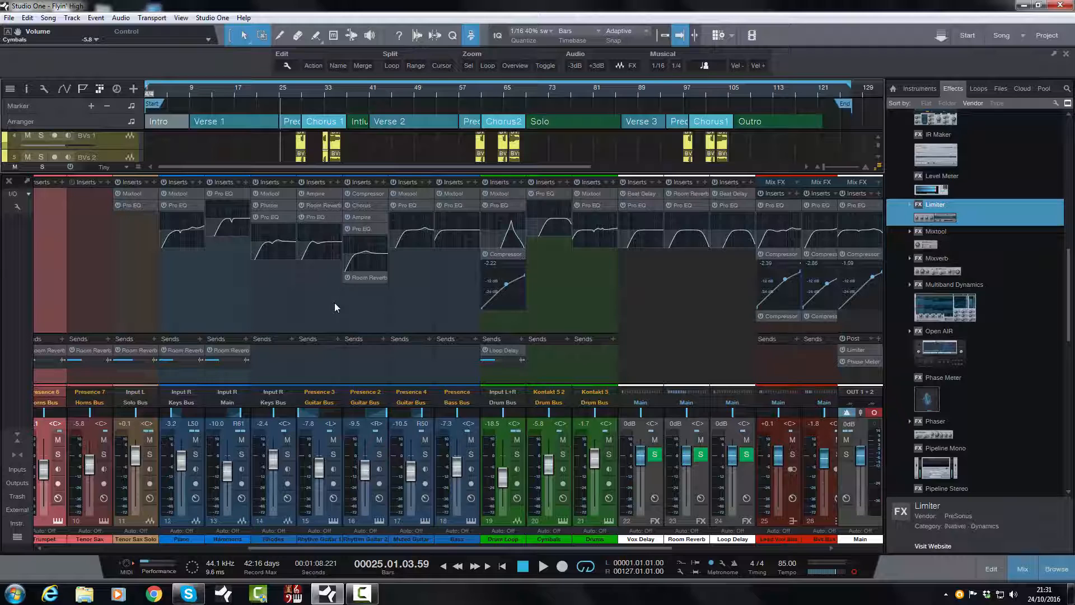
{"action": "mouse_move", "coordinate": [317, 254]}
{"action": "left_click", "coordinate": [854, 573]}
Step: Solo the Rhythm Guitar 1, Rhythm Guitar 2 and Muted Guitar channels, and clear those solos again
{"action": "left_click", "coordinate": [334, 454]}
{"action": "left_click", "coordinate": [378, 455]}
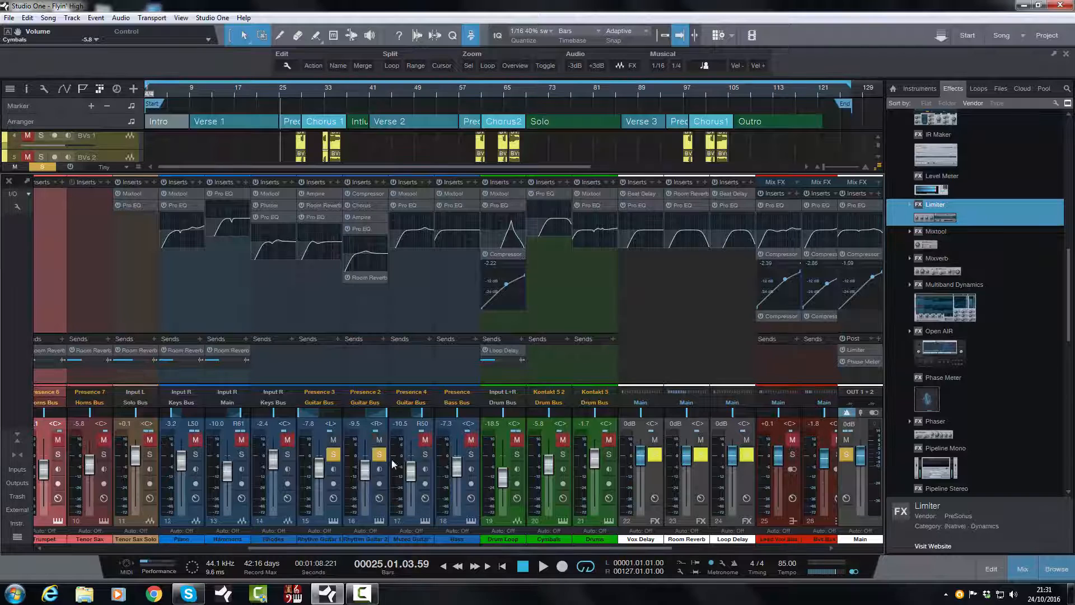
{"action": "left_click", "coordinate": [425, 454]}
{"action": "left_click", "coordinate": [333, 454]}
{"action": "left_click", "coordinate": [381, 454]}
{"action": "left_click", "coordinate": [425, 454]}
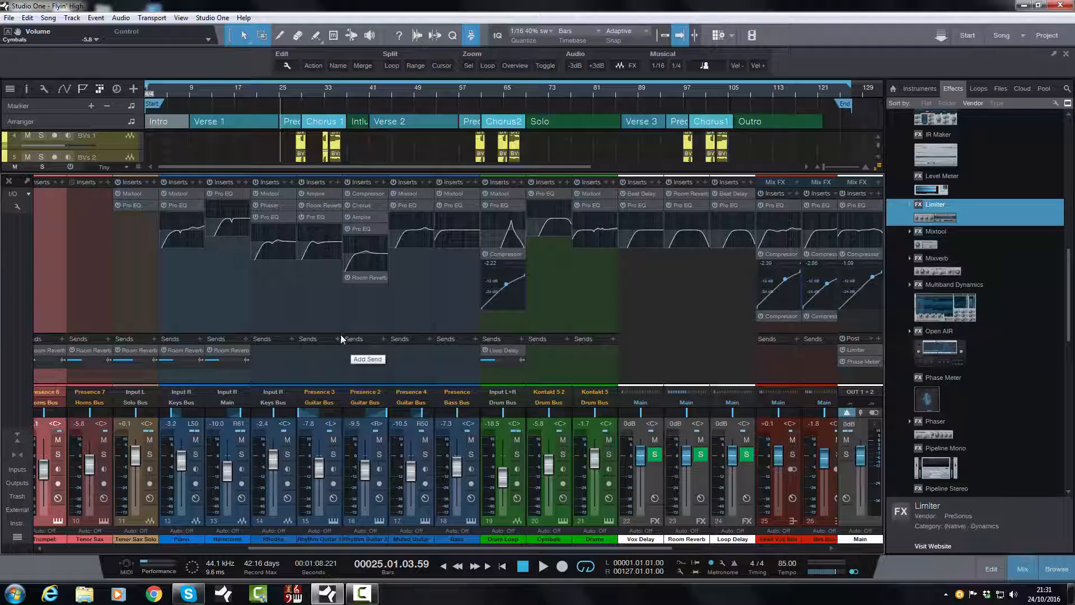
Step: Play the full mix from bar 25 through Chorus 1 and stop playback
{"action": "key", "text": "space"}
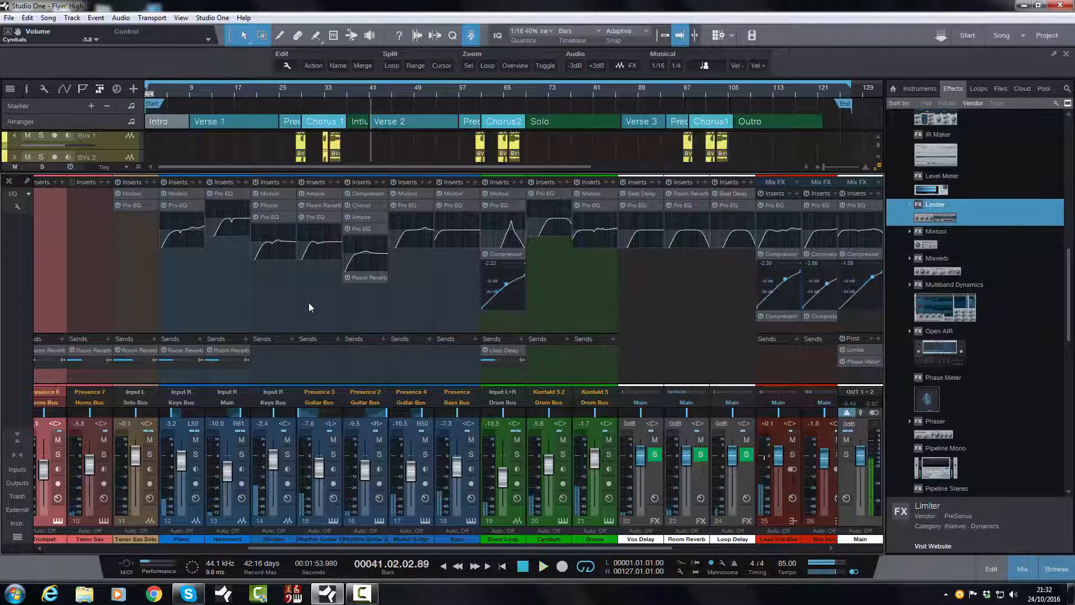
{"action": "key", "text": "space"}
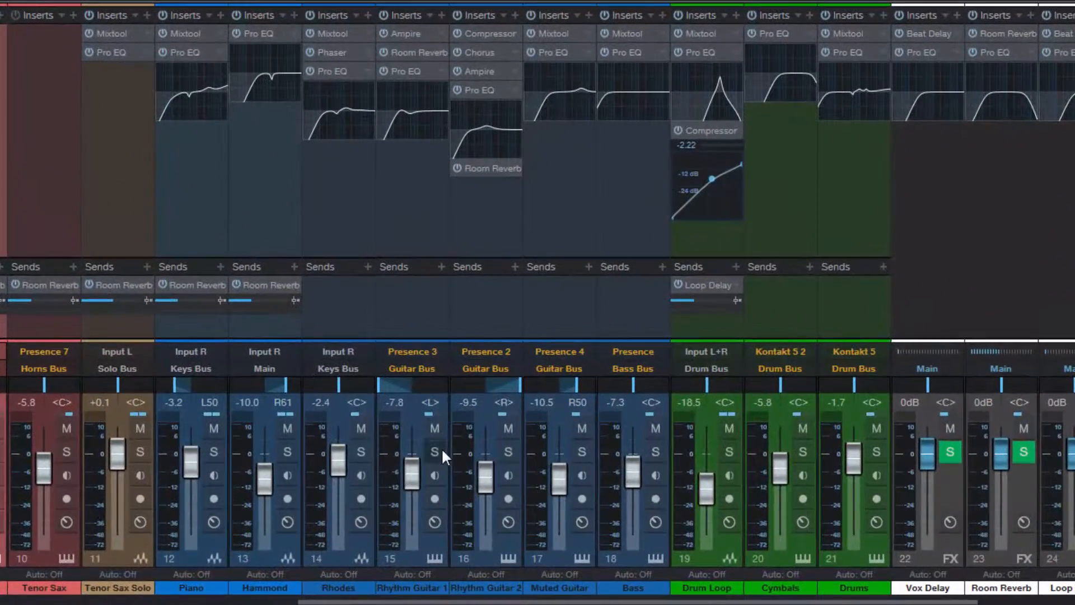
Step: Solo the Rhythm Guitar 1, Rhythm Guitar 2 and Muted Guitar channels together
{"action": "left_click", "coordinate": [432, 451]}
{"action": "left_click", "coordinate": [504, 452]}
{"action": "left_click", "coordinate": [582, 452]}
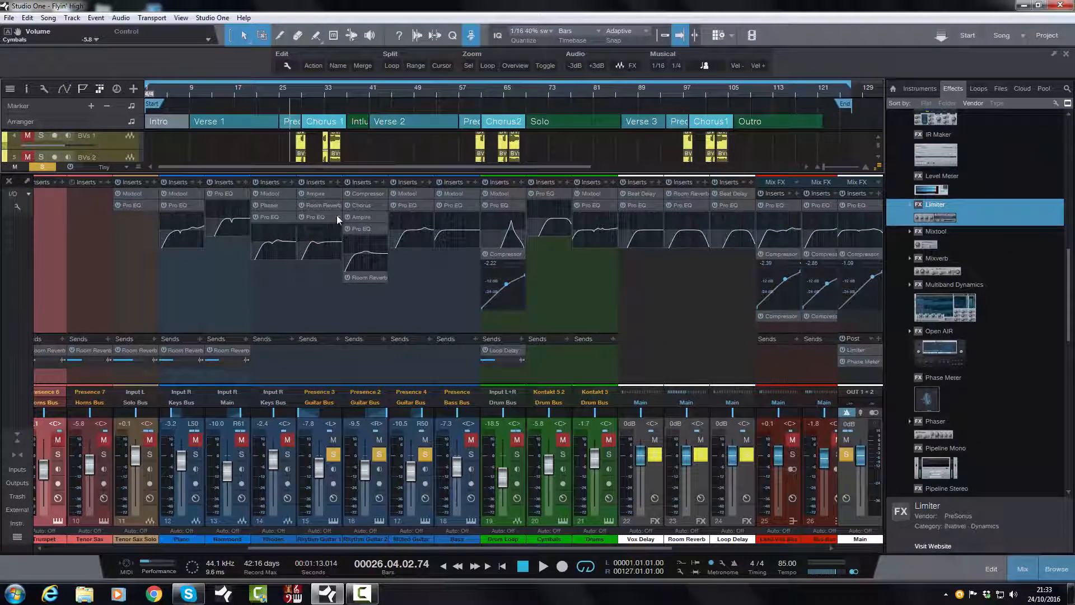
Step: Open the Pro EQ inserts of Rhythm Guitar 1 and Rhythm Guitar 2 and place them side by side for comparison
{"action": "right_click", "coordinate": [337, 215]}
{"action": "left_click", "coordinate": [344, 231]}
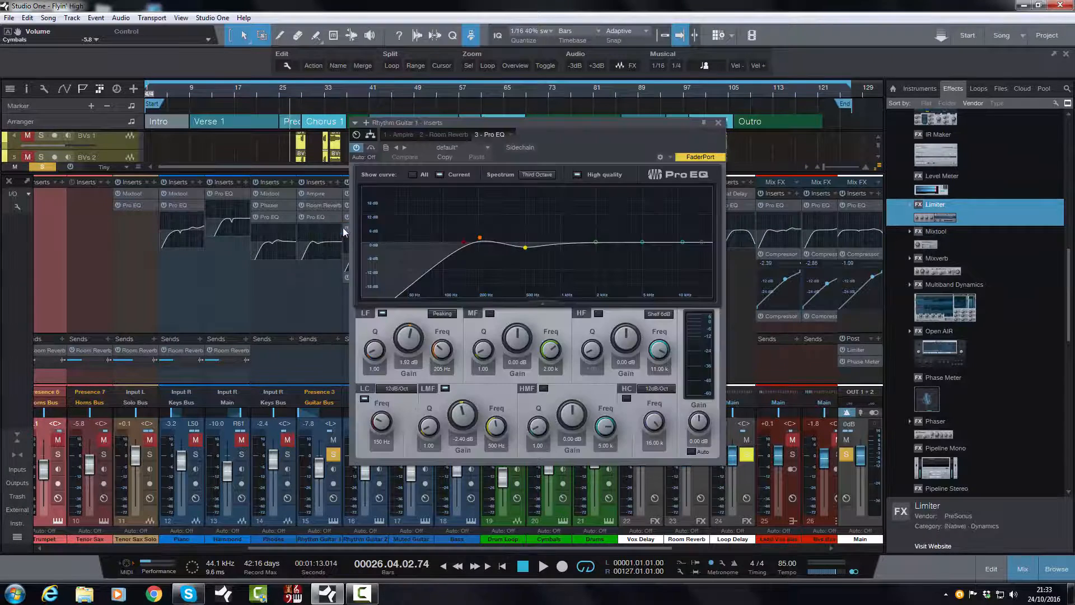
{"action": "left_click_drag", "start_coordinate": [617, 120], "coordinate": [751, 122]}
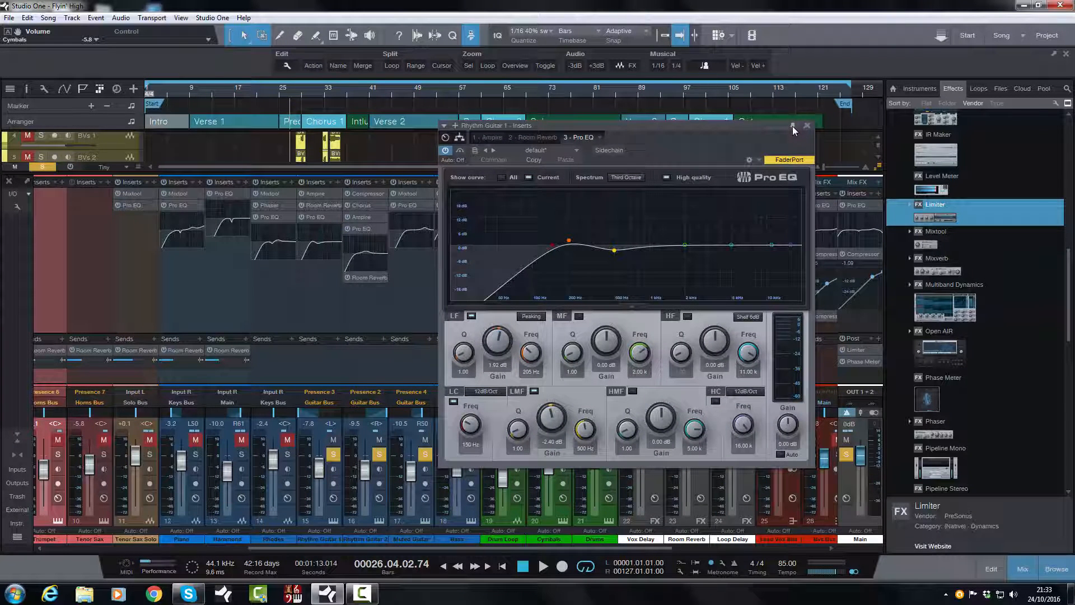
{"action": "left_click", "coordinate": [382, 230]}
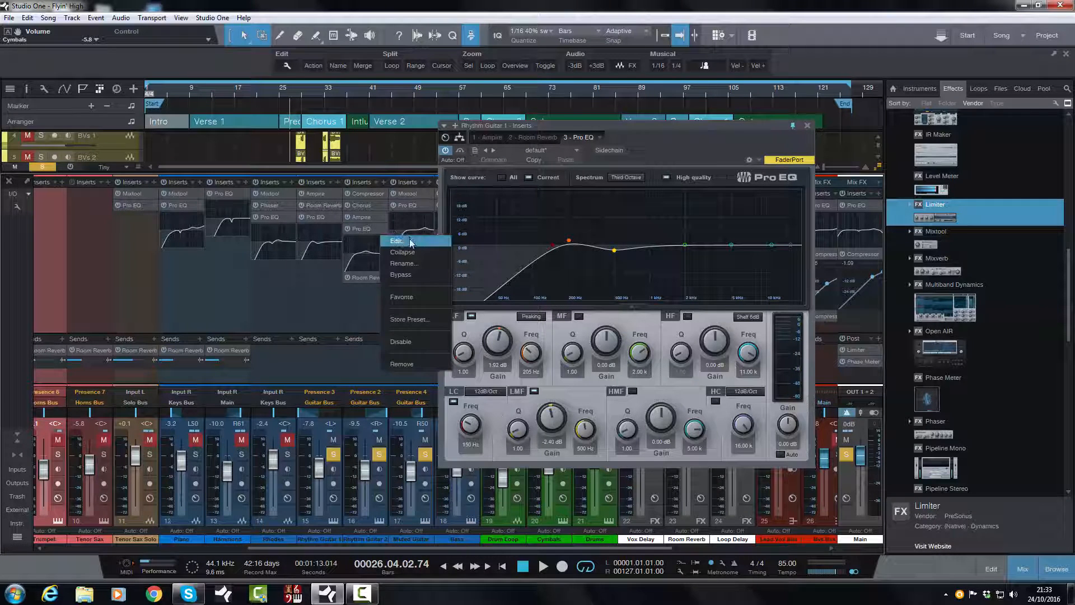
{"action": "left_click", "coordinate": [409, 239]}
{"action": "left_click_drag", "start_coordinate": [440, 122], "coordinate": [162, 123]}
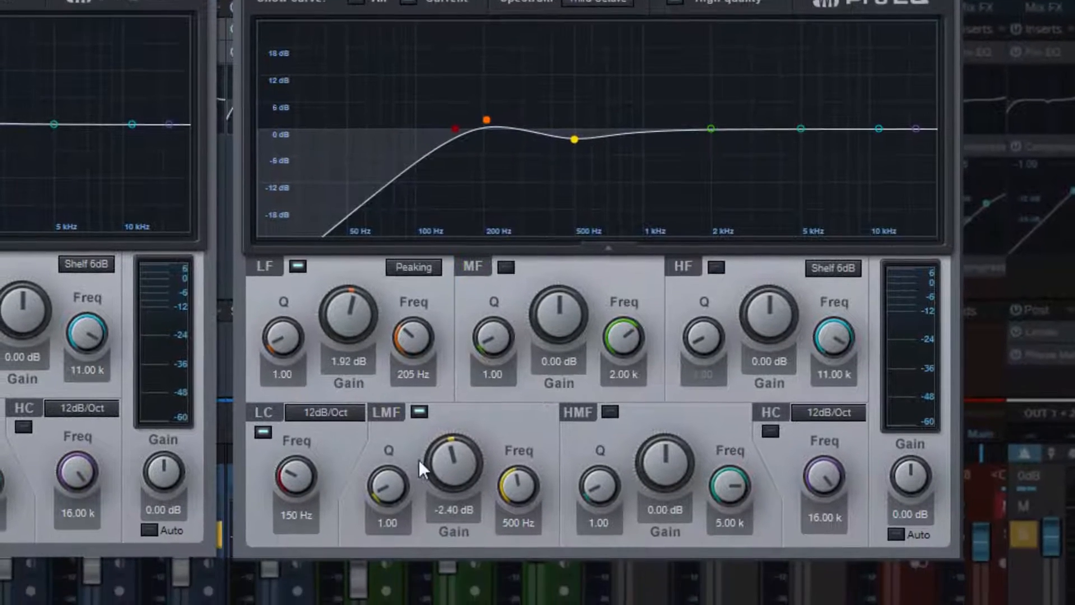
Step: Set the LMF Q of Rhythm Guitar 1's Pro EQ to 0.47 and close both rhythm guitar EQs
{"action": "scroll", "coordinate": [385, 483], "scroll_direction": "down", "scroll_amount": 10}
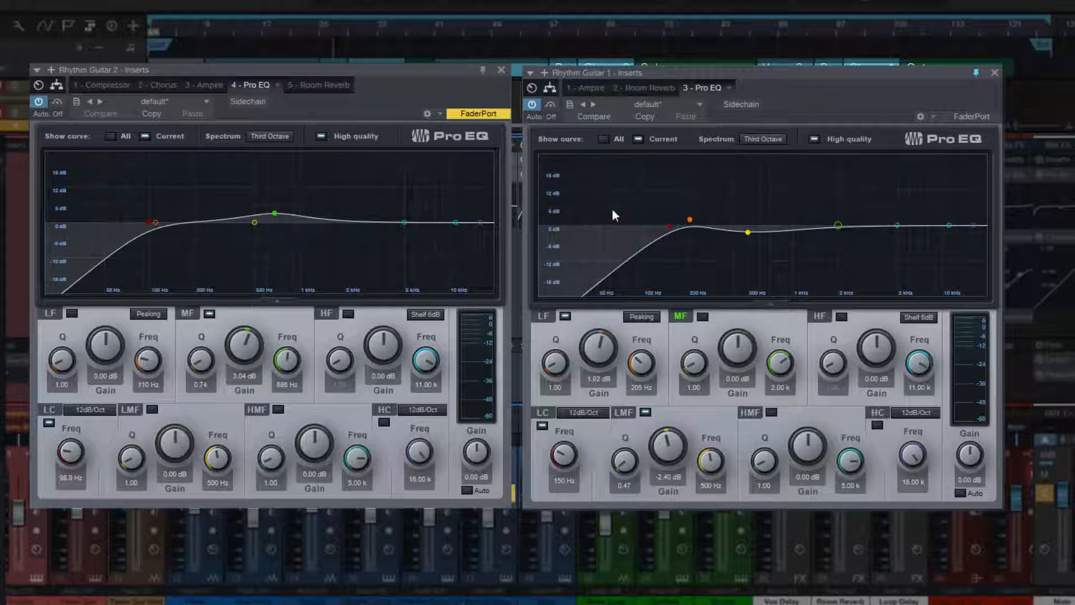
{"action": "left_click", "coordinate": [994, 73]}
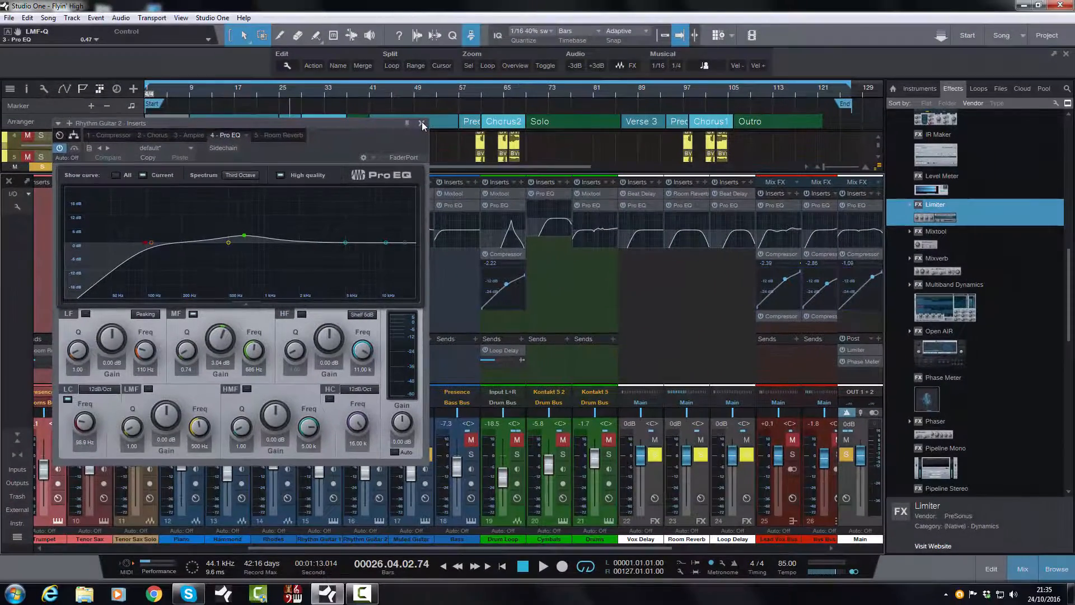
{"action": "left_click", "coordinate": [421, 122]}
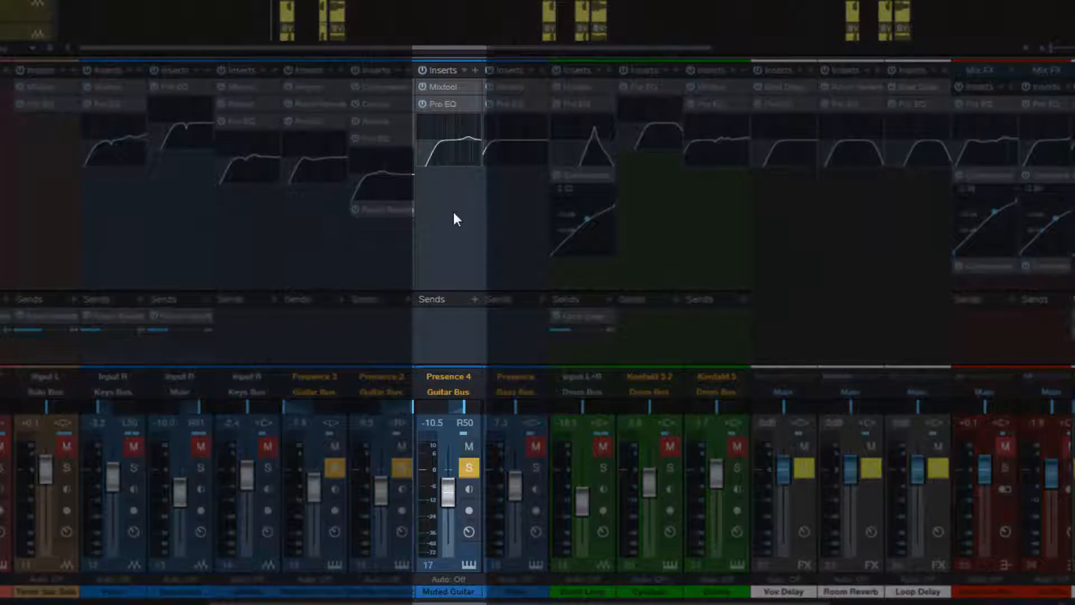
Step: Open the Pro EQ insert on the Muted Guitar channel, examine its curve, and close it
{"action": "right_click", "coordinate": [473, 105]}
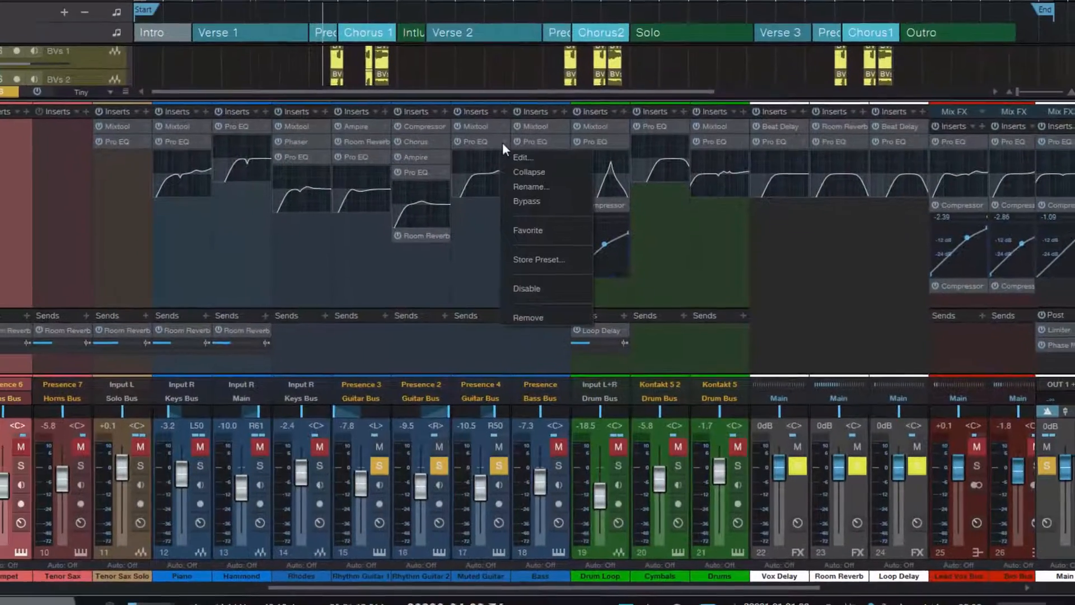
{"action": "left_click", "coordinate": [522, 157]}
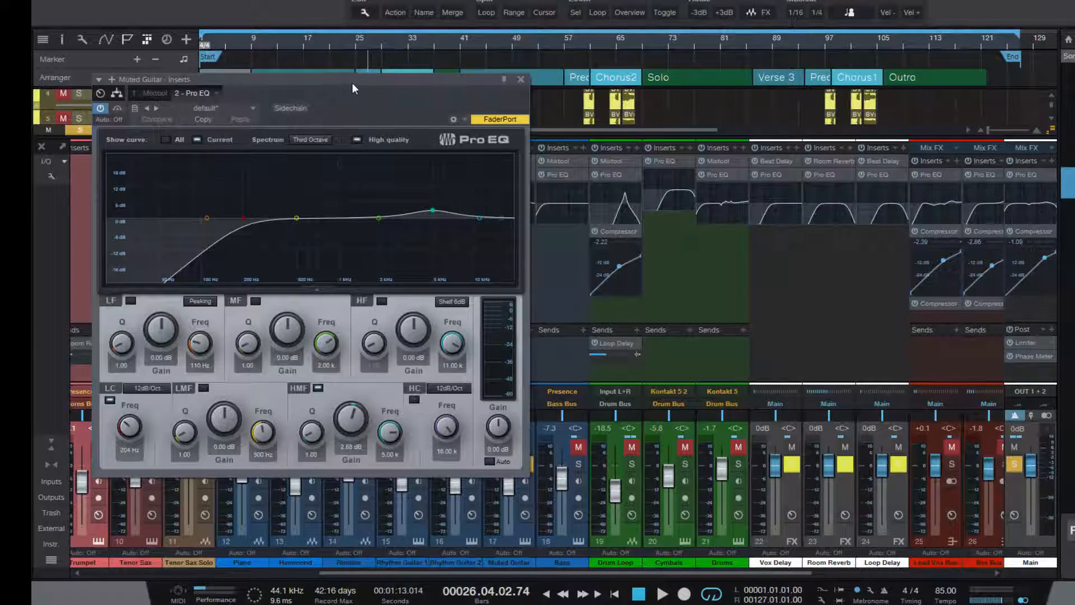
{"action": "left_click_drag", "start_coordinate": [352, 90], "coordinate": [571, 112]}
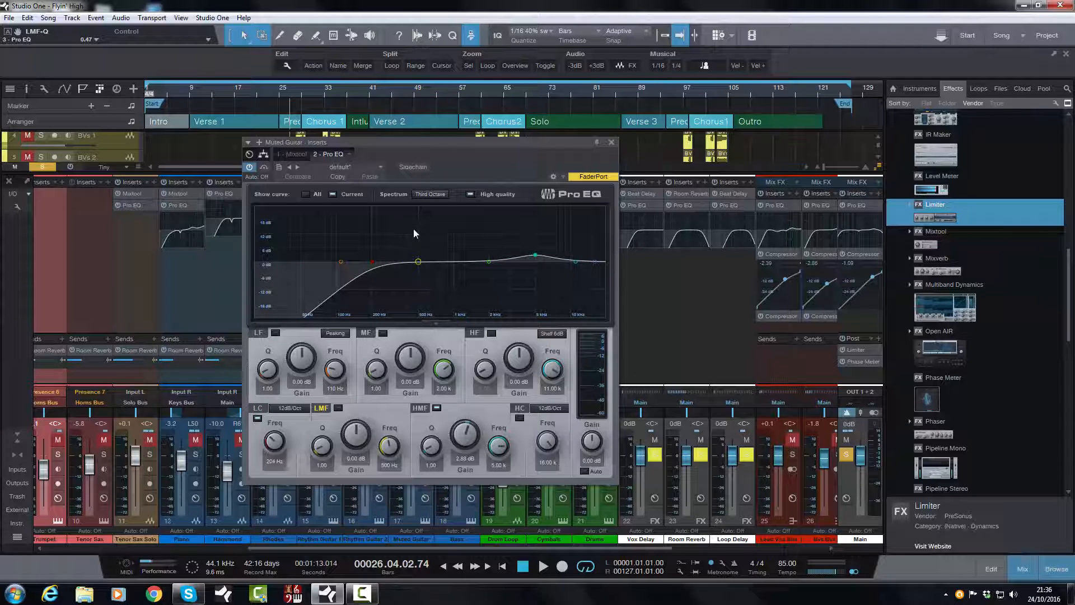
{"action": "left_click", "coordinate": [611, 142]}
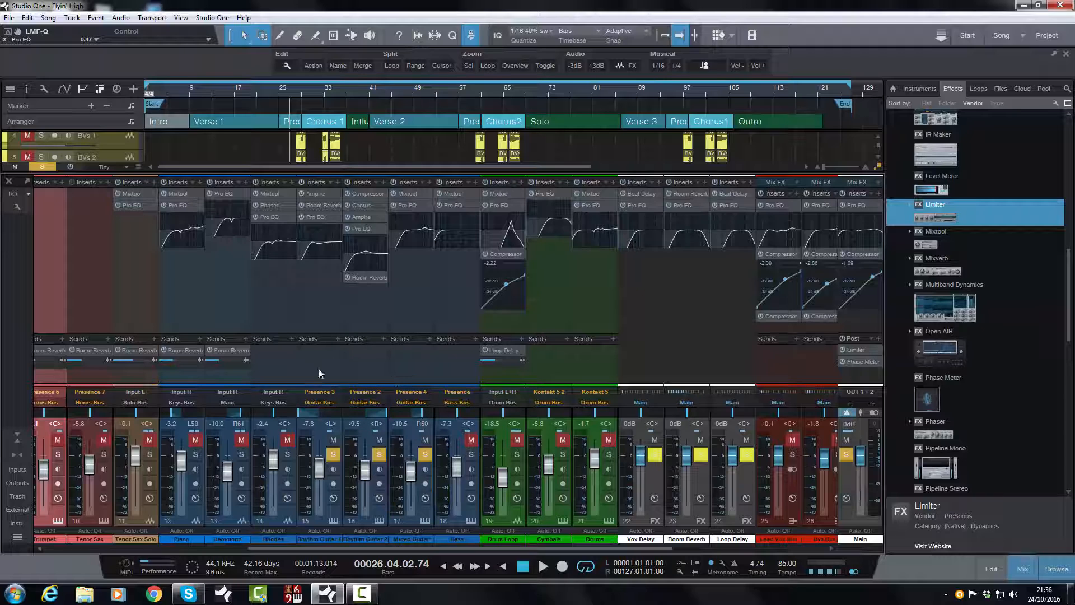
Step: Clear the solo on Rhythm Guitar 1, Rhythm Guitar 2 and Muted Guitar
{"action": "left_click", "coordinate": [333, 455]}
{"action": "left_click", "coordinate": [379, 454]}
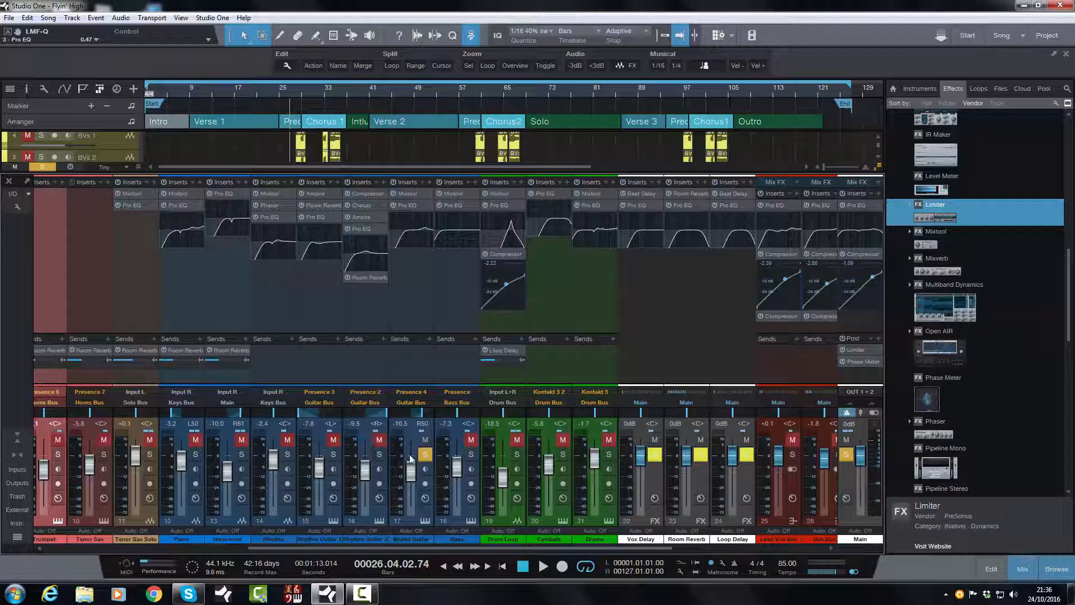
{"action": "left_click", "coordinate": [425, 454]}
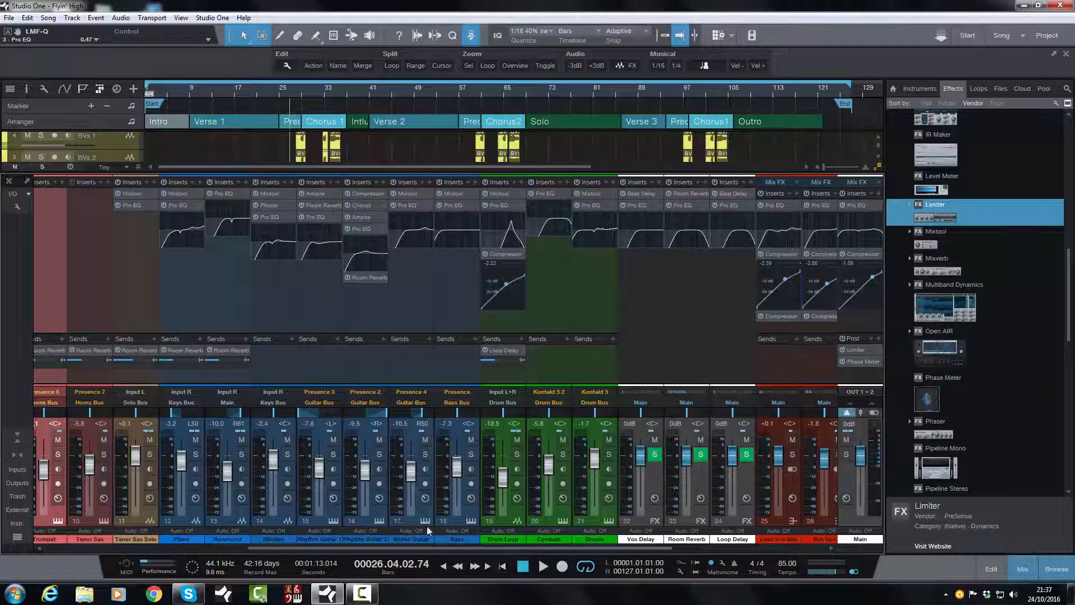
Step: Solo the Drum Loop channel and play it with its effects active, stopping after a short passage
{"action": "scroll", "coordinate": [438, 547], "scroll_direction": "right", "scroll_amount": 5}
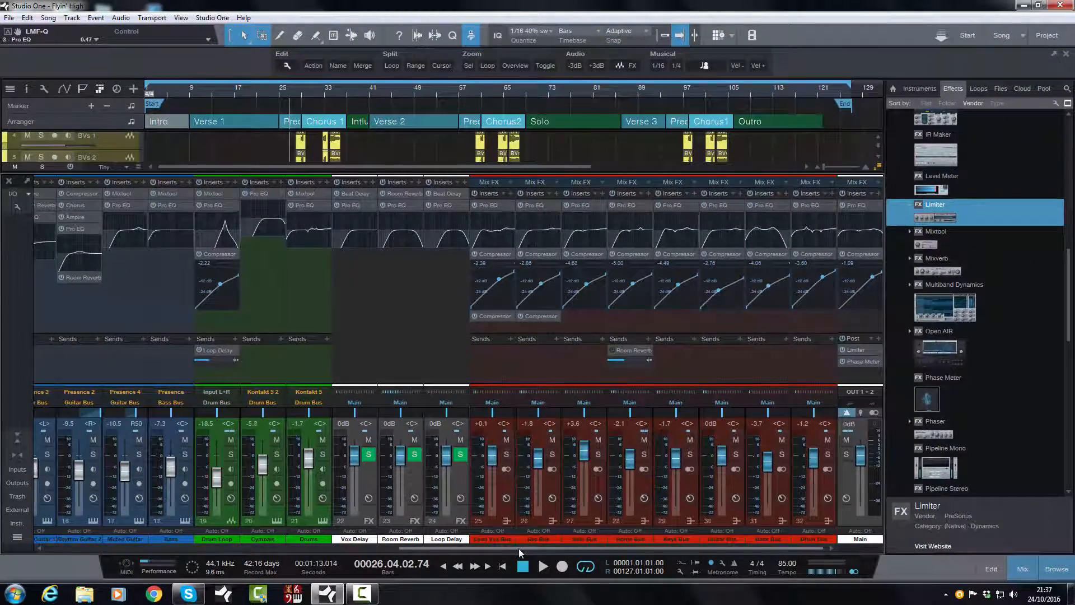
{"action": "left_click_drag", "start_coordinate": [520, 552], "coordinate": [371, 528]}
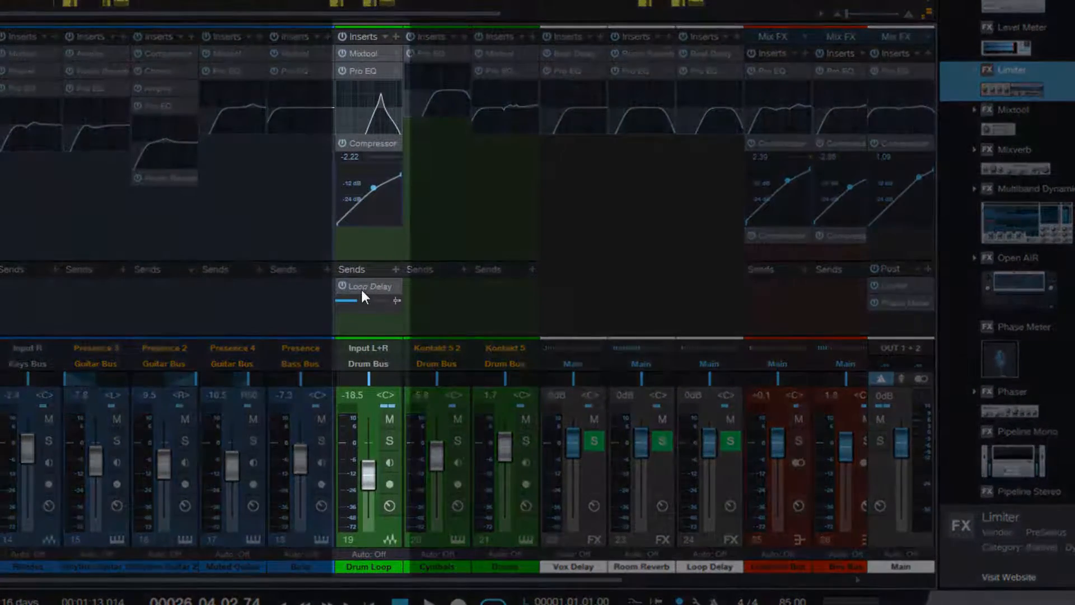
{"action": "left_click", "coordinate": [390, 440]}
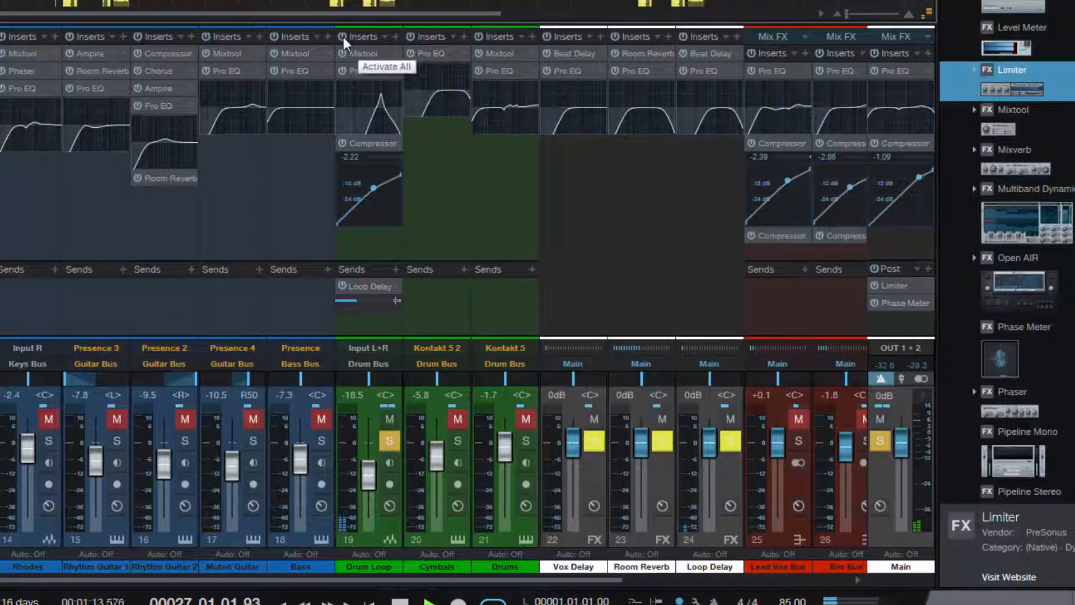
{"action": "key", "text": "space"}
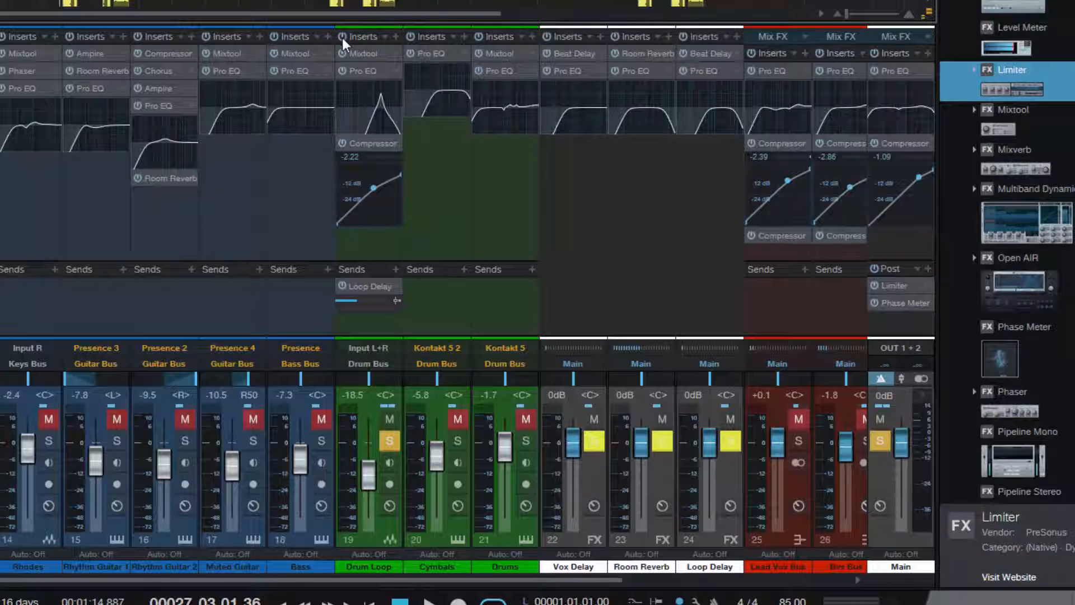
Step: Deactivate all inserts and the Loop Delay send on the Drum Loop channel, and play the loop dry
{"action": "left_click", "coordinate": [341, 36]}
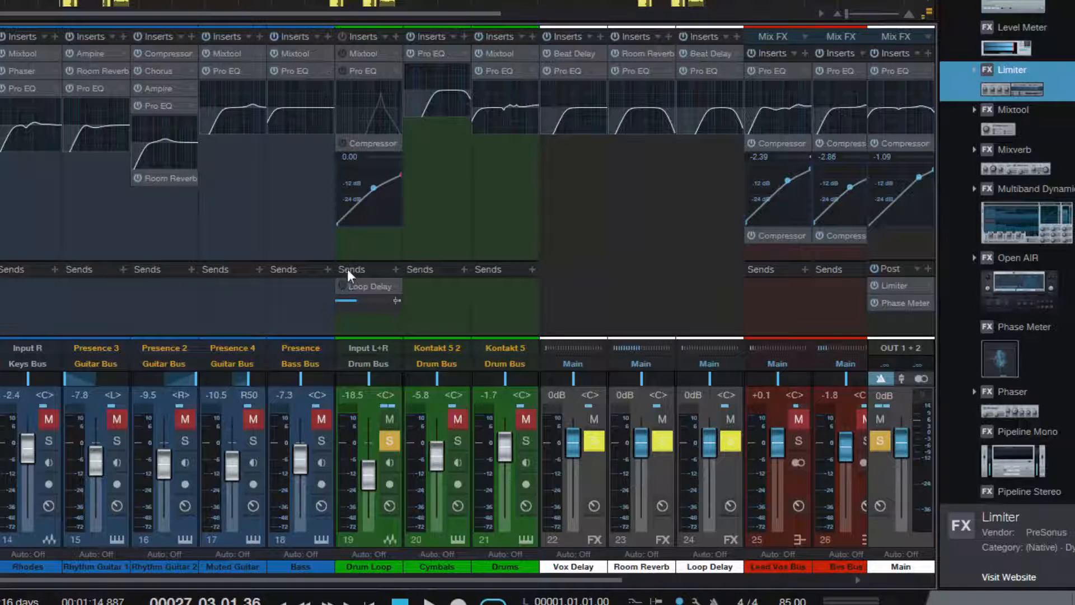
{"action": "key", "text": "KP_0"}
{"action": "key", "text": "space"}
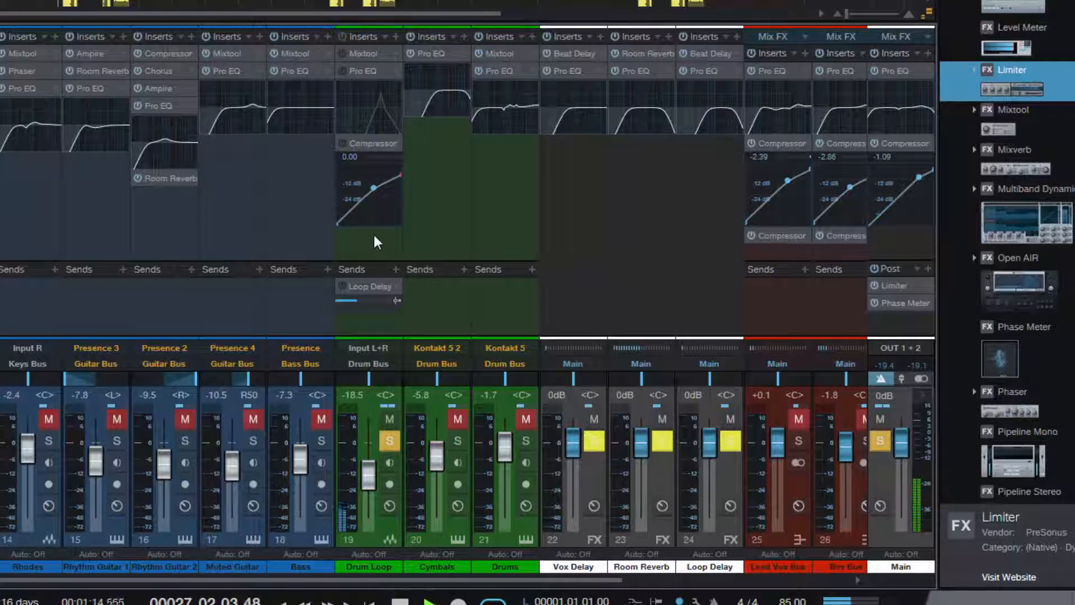
{"action": "key", "text": "space"}
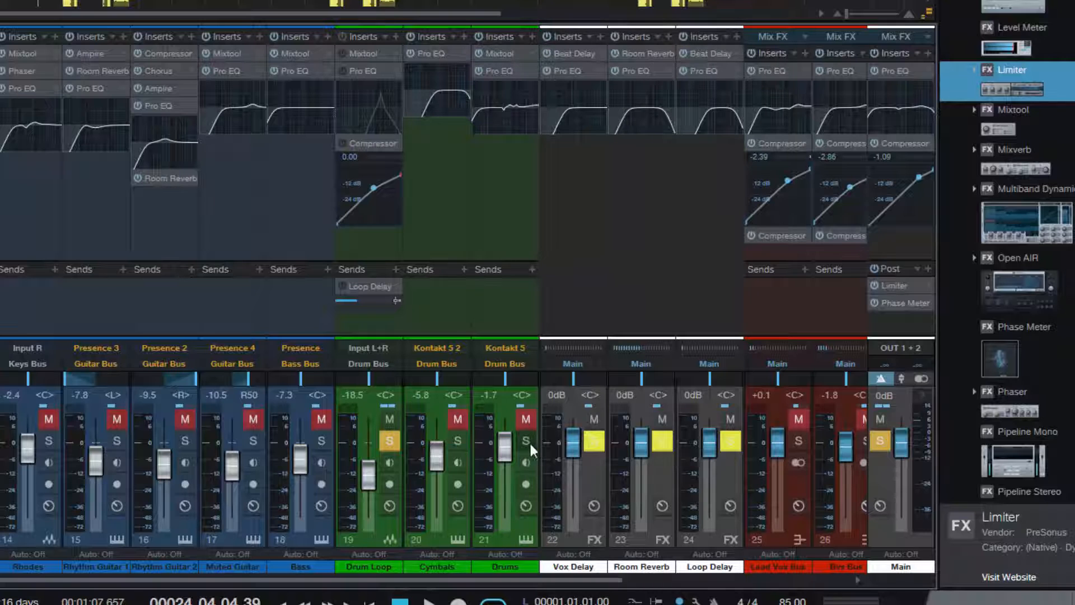
Step: Add the Cymbals and Drums channels to the solo and play them together with the dry Drum Loop
{"action": "left_click", "coordinate": [456, 440]}
{"action": "left_click", "coordinate": [458, 418]}
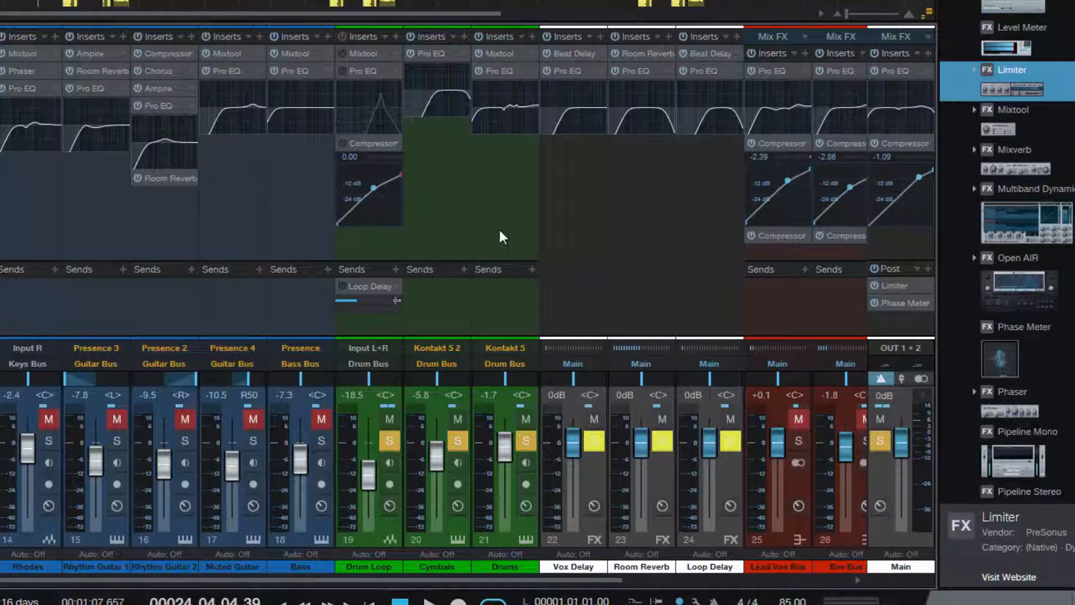
{"action": "key", "text": "space"}
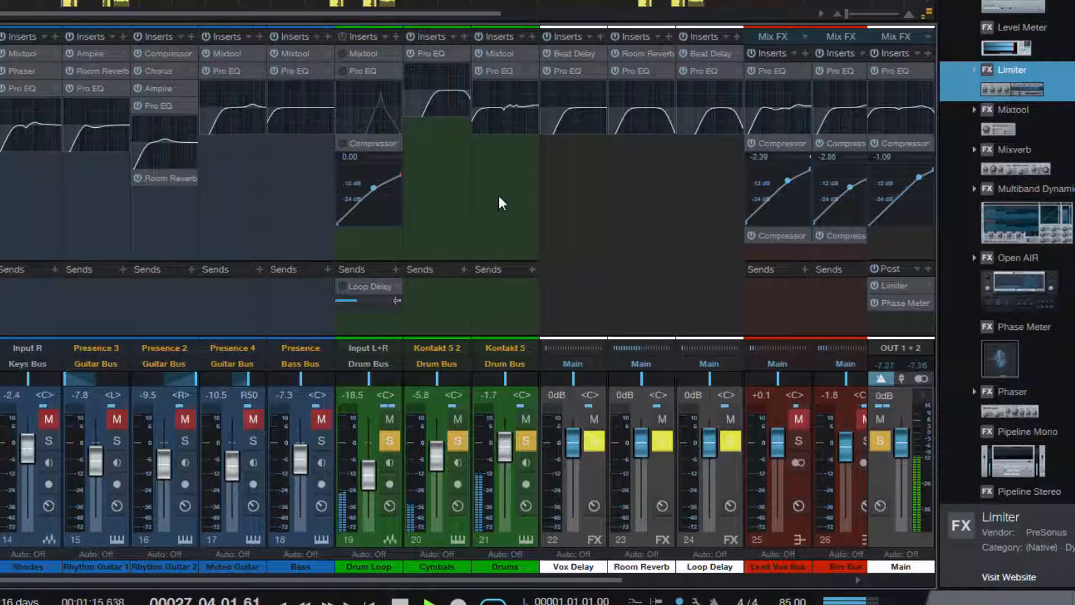
{"action": "key", "text": "space"}
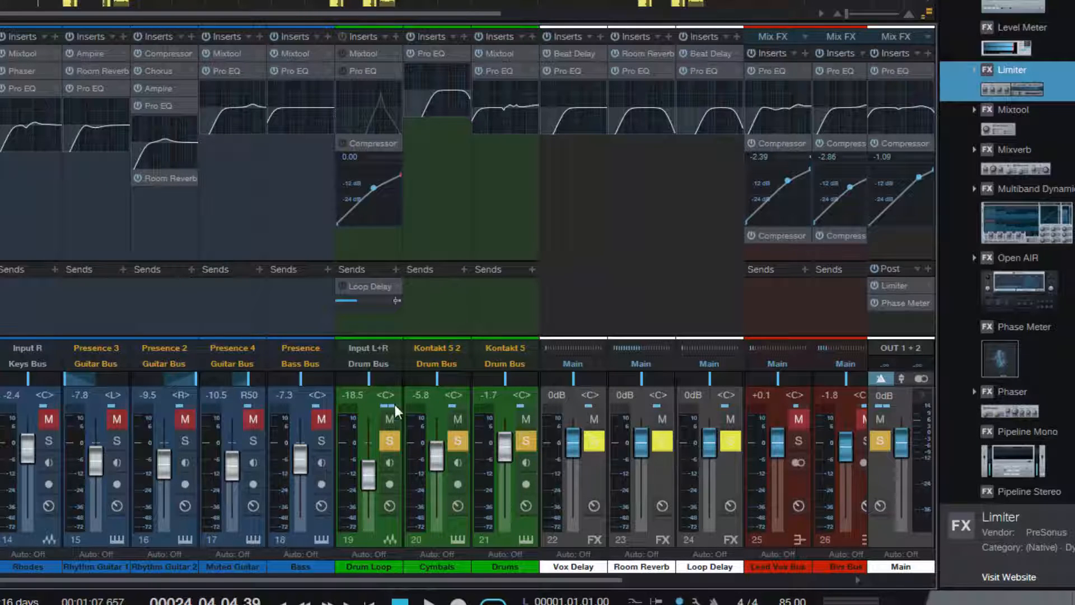
Step: Reactivate the Pro EQ on the Drum Loop channel and inspect the filter and boost points of its curve
{"action": "left_click", "coordinate": [343, 71]}
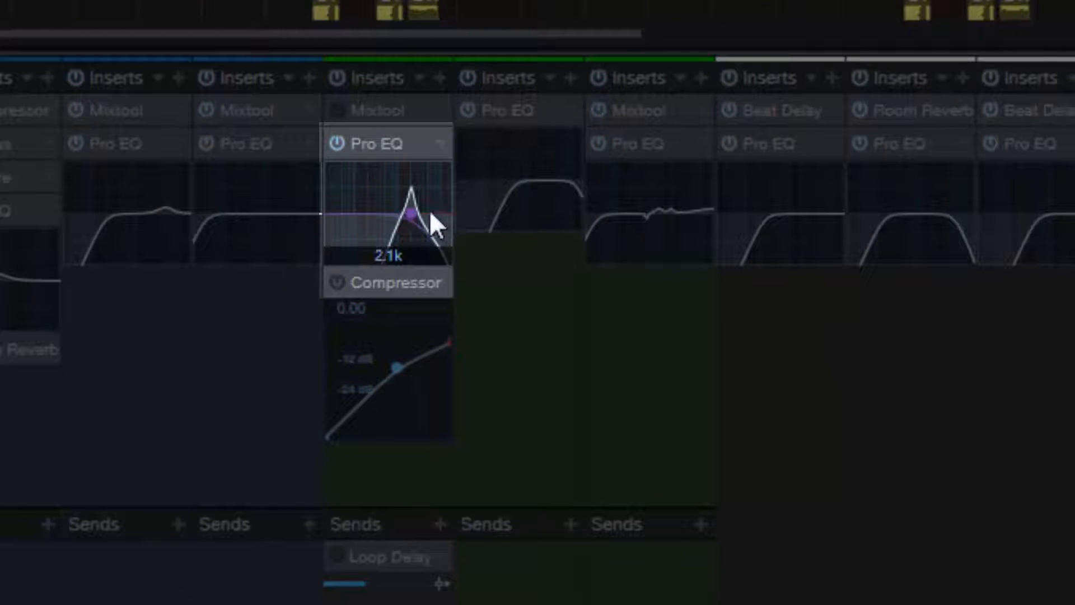
{"action": "left_click_drag", "start_coordinate": [431, 214], "coordinate": [410, 179]}
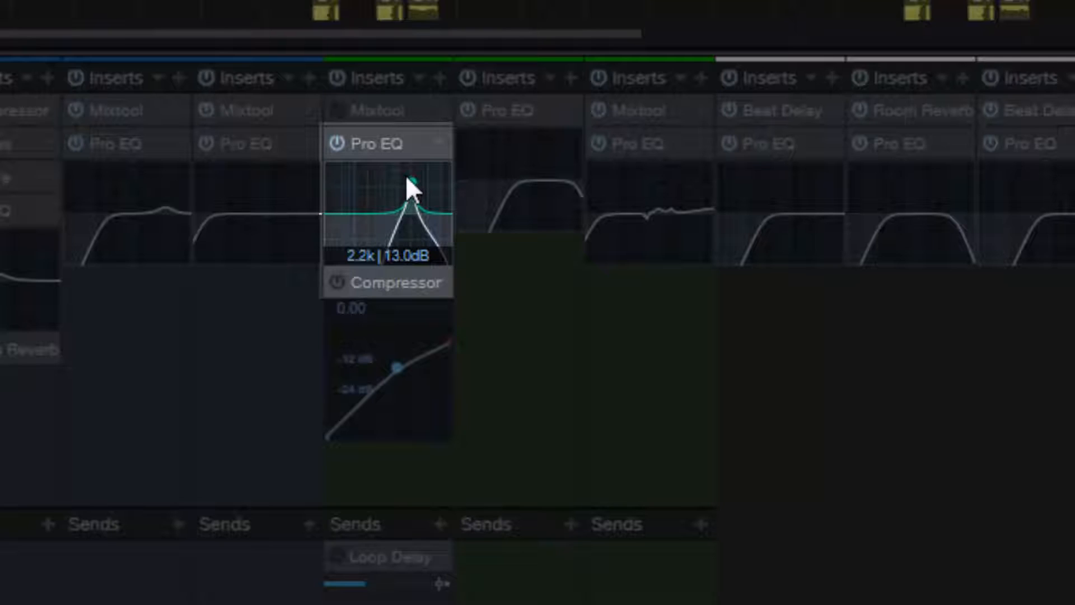
{"action": "mouse_move", "coordinate": [406, 174]}
{"action": "left_mouse_down"}
{"action": "mouse_move", "coordinate": [404, 191]}
{"action": "mouse_move", "coordinate": [417, 171]}
{"action": "left_mouse_up"}
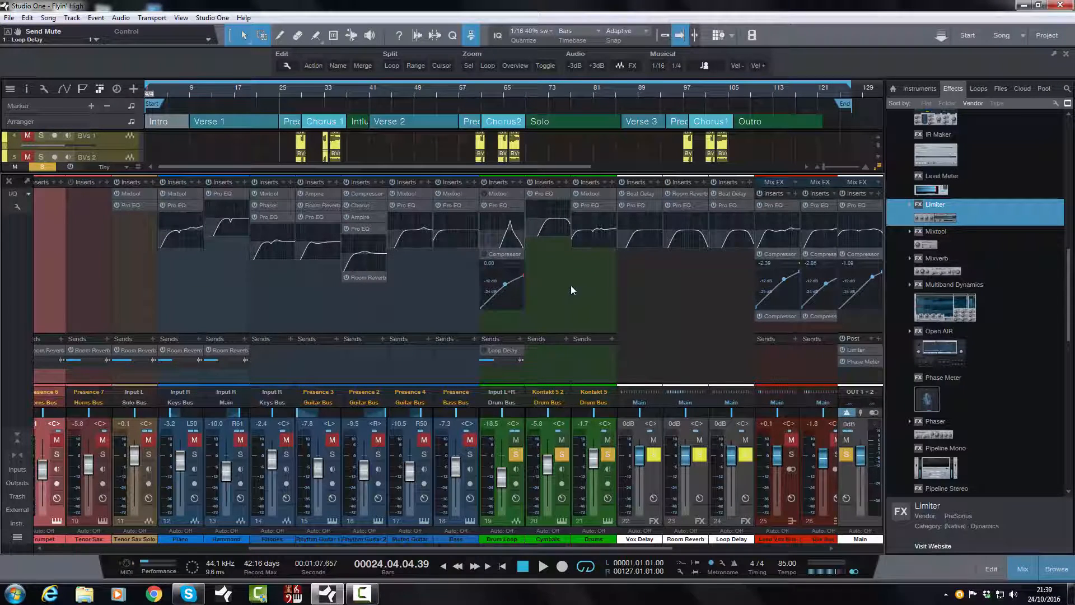
Step: Play the soloed drums and clear the solos on Drums and Cymbals to hear only the equalized Drum Loop
{"action": "key", "text": "space"}
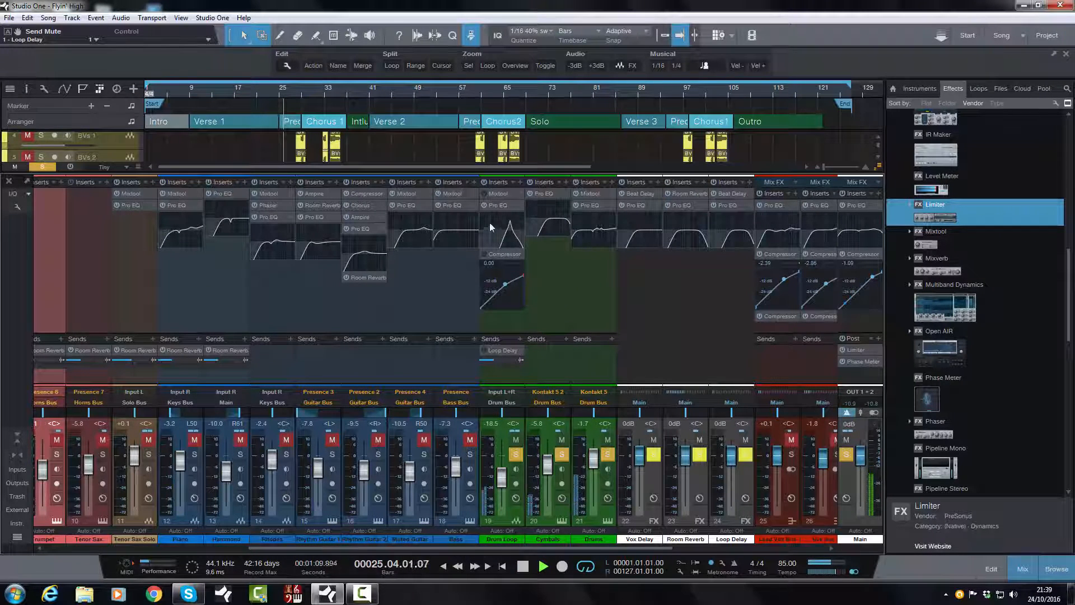
{"action": "left_click", "coordinate": [608, 455]}
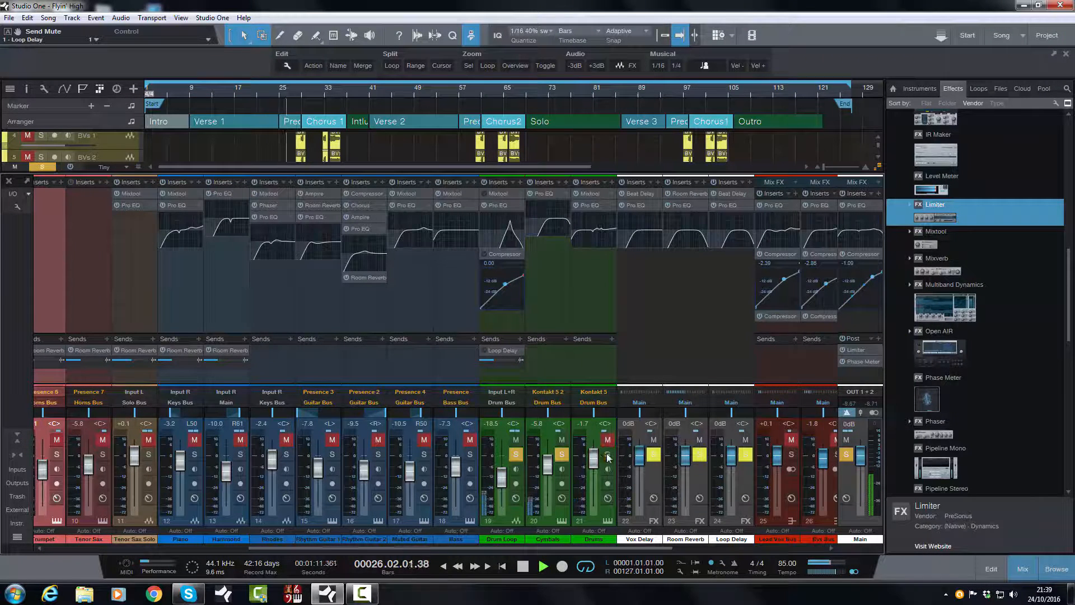
{"action": "left_click", "coordinate": [561, 454]}
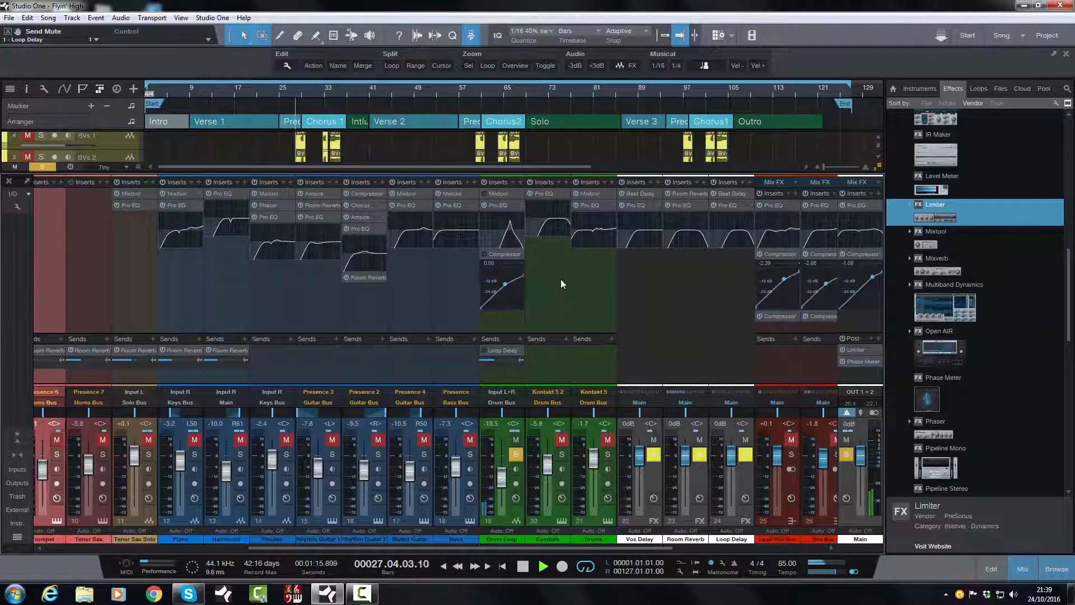
Step: Stop playback of the Drum Loop and solo the Drum Loop, Cymbals and Drums channels together
{"action": "key", "text": "space"}
{"action": "key", "text": "KP_0"}
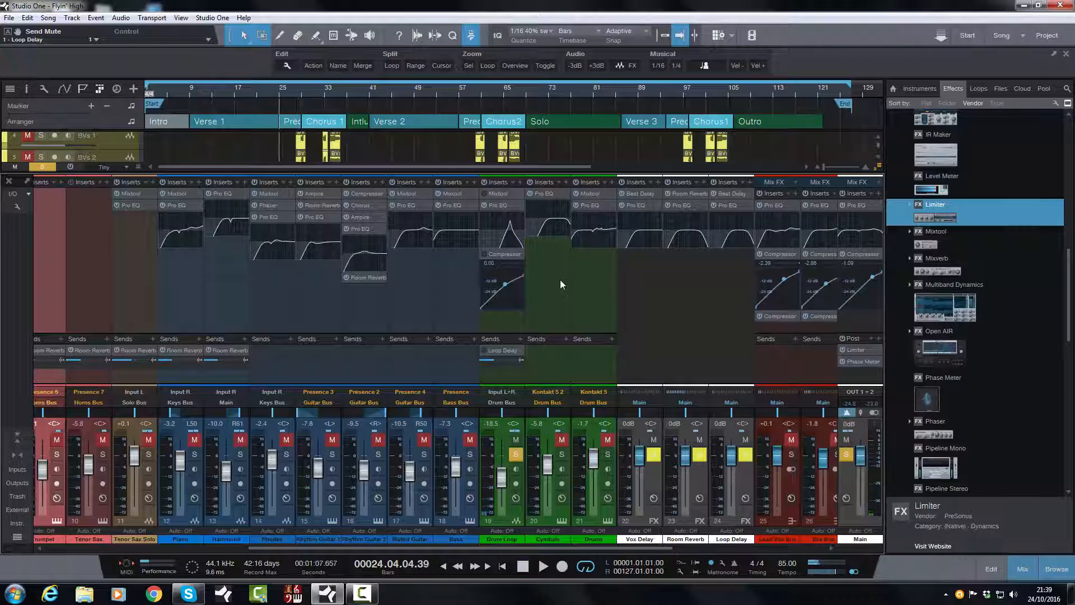
{"action": "left_click", "coordinate": [516, 455]}
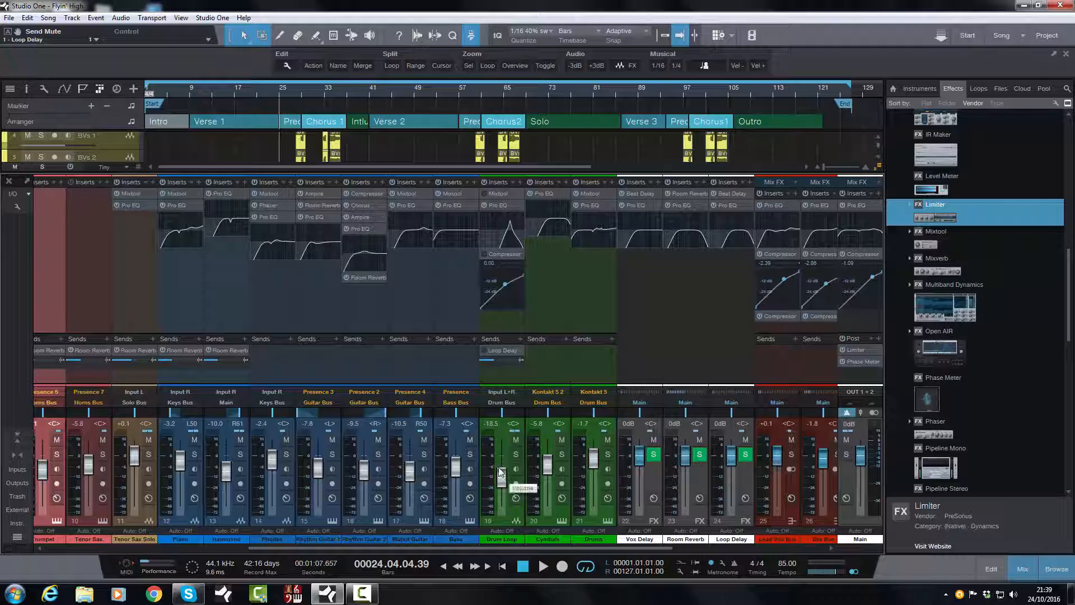
{"action": "left_click", "coordinate": [515, 454]}
{"action": "left_click", "coordinate": [561, 454]}
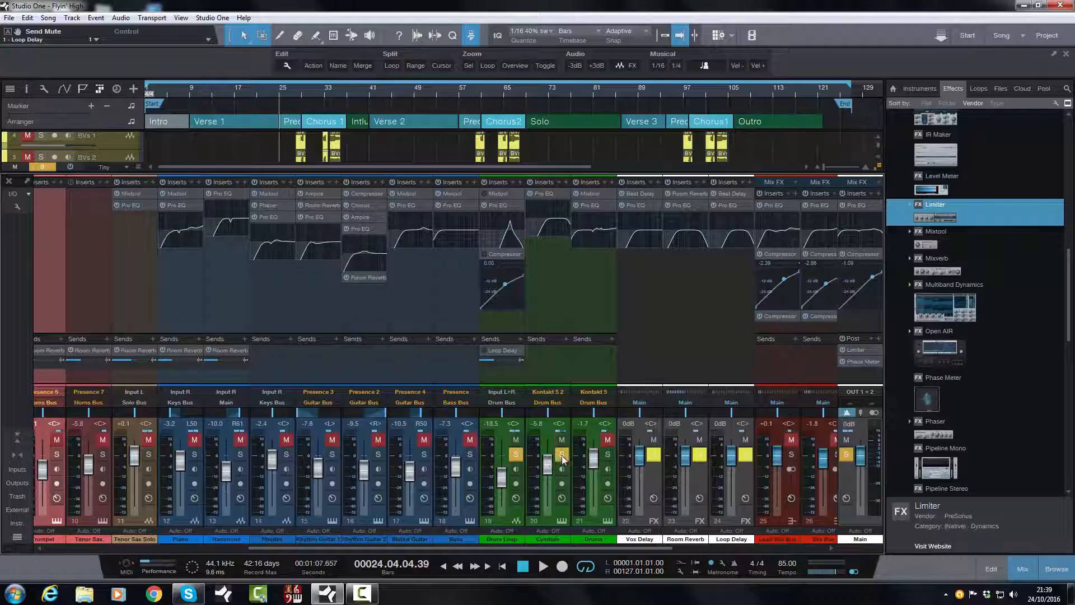
{"action": "left_click", "coordinate": [608, 454]}
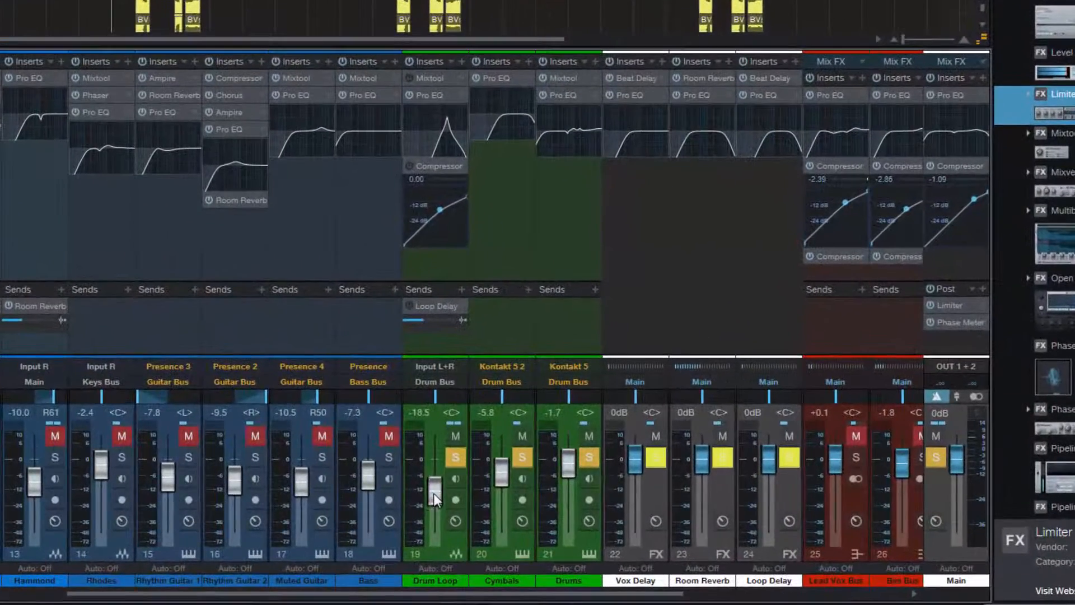
Step: Balance the Drum Loop against the soloed Cymbals and Drums by setting its volume fader to -19.3 dB
{"action": "left_click_drag", "start_coordinate": [458, 487], "coordinate": [458, 489]}
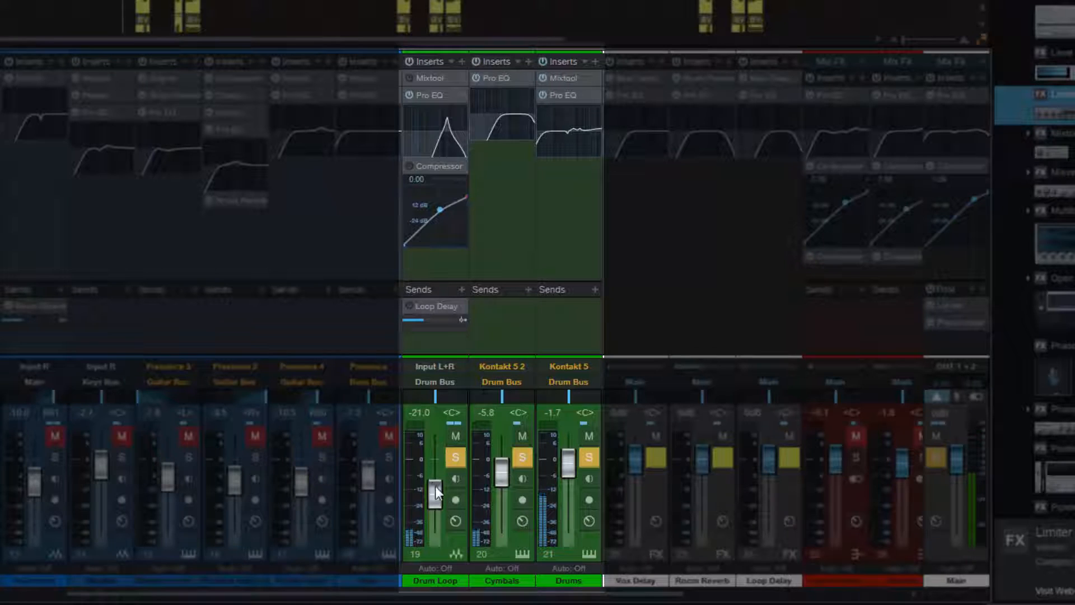
{"action": "left_click_drag", "start_coordinate": [435, 494], "coordinate": [437, 494]}
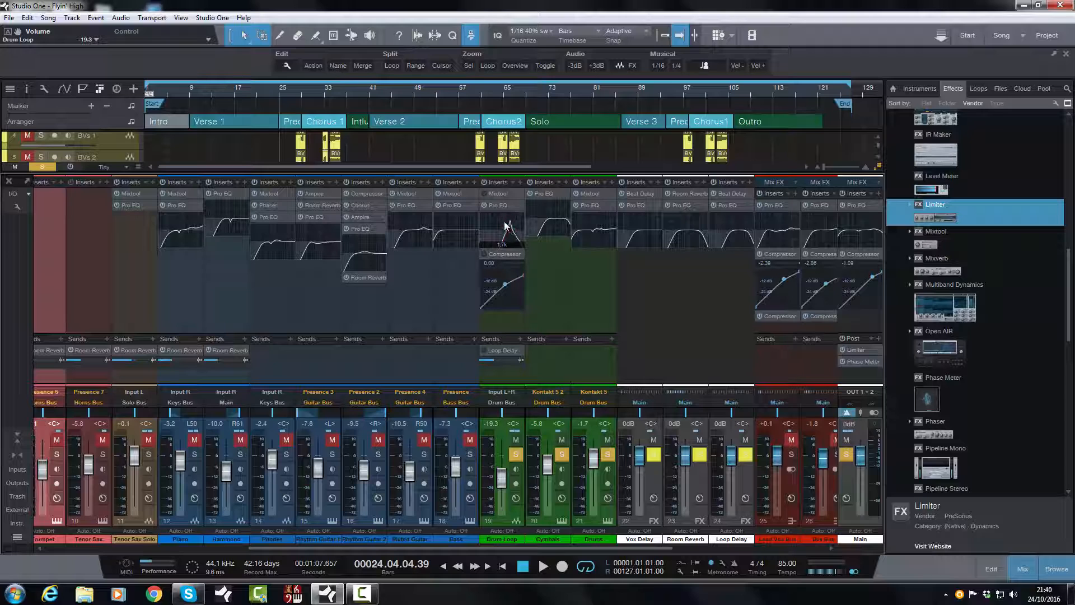
Step: Open the Pro EQ on the Drums channel, examine its low cut, dip and boost points, and close it
{"action": "left_click", "coordinate": [611, 205]}
{"action": "left_click", "coordinate": [619, 218]}
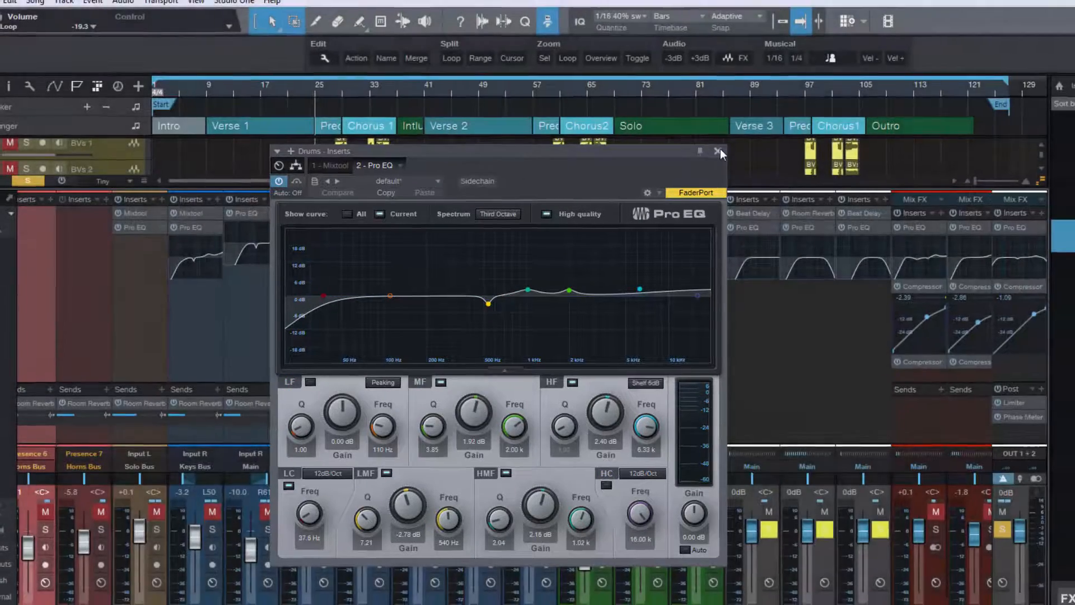
{"action": "left_click", "coordinate": [725, 152]}
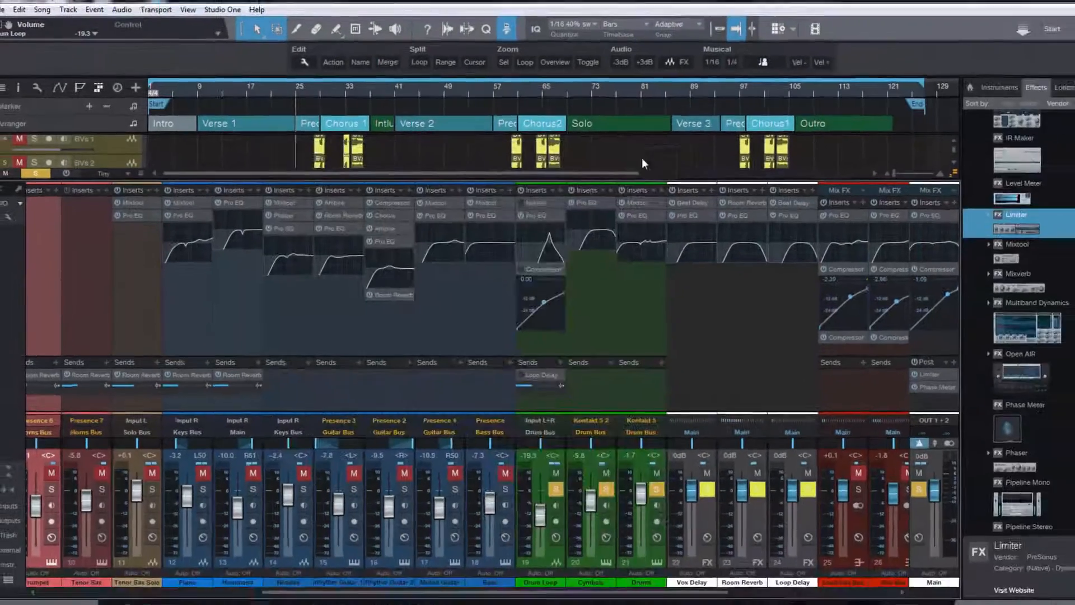